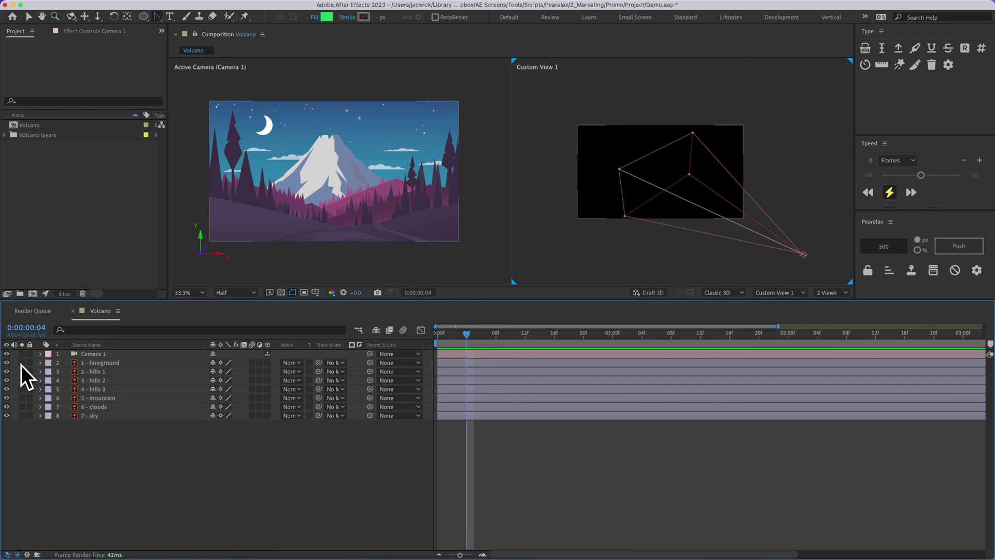
Solo-preview the foreground and hills layers, then unsolo and make all seven illustration layers 3D
drag(21, 364, 23, 415)
drag(21, 362, 27, 424)
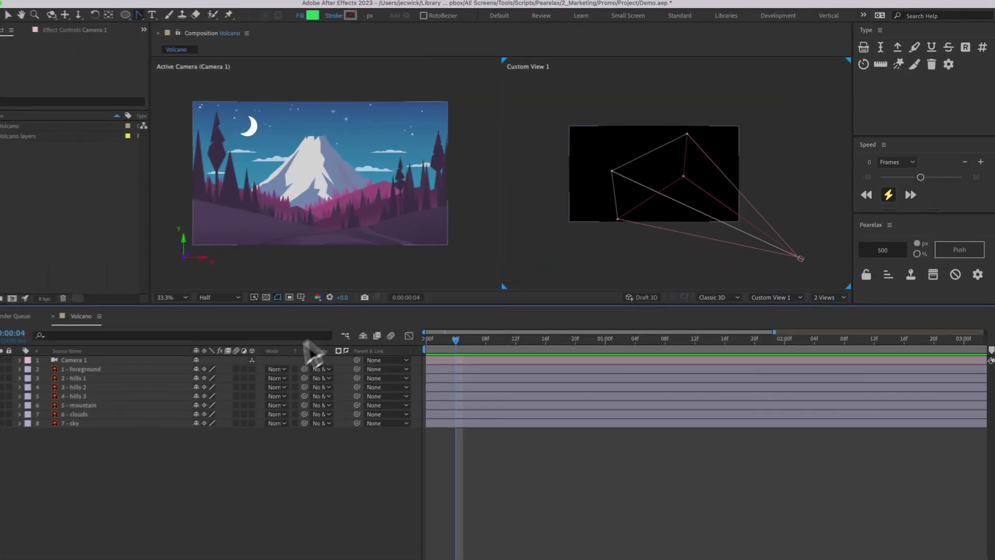
click(266, 362)
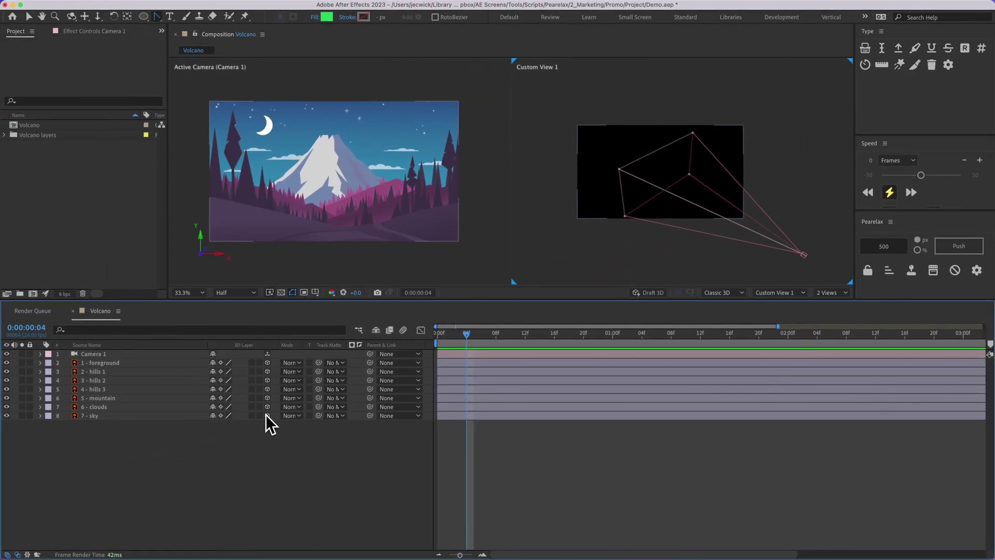
drag(266, 414, 266, 420)
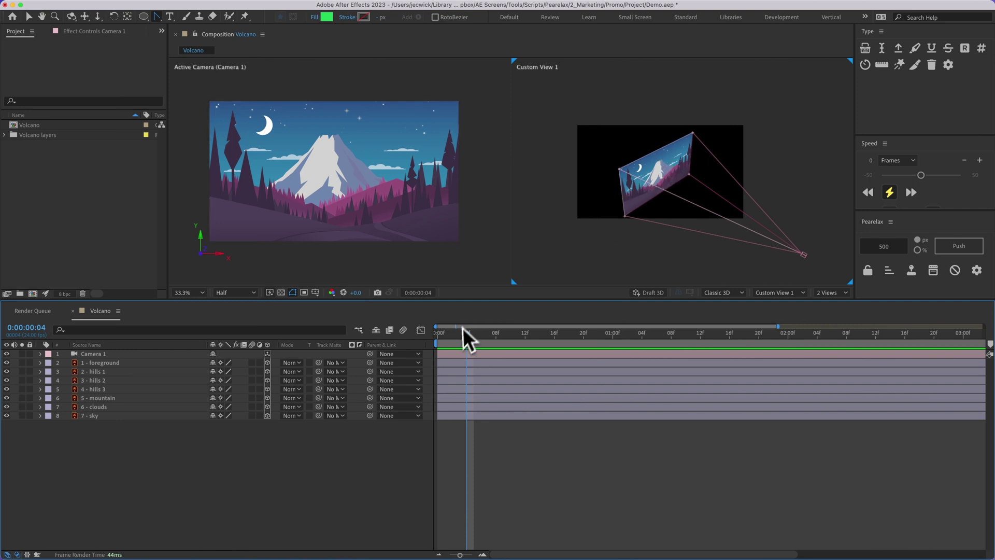
Show Camera 1's Z Position keyframes and scrub to preview the push-in from -2666.7
click(138, 354)
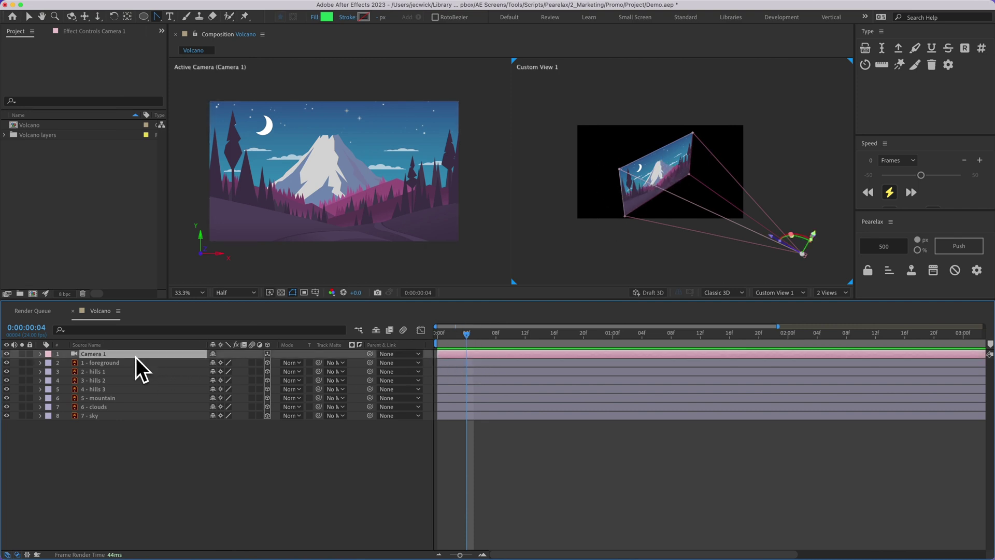
key(p)
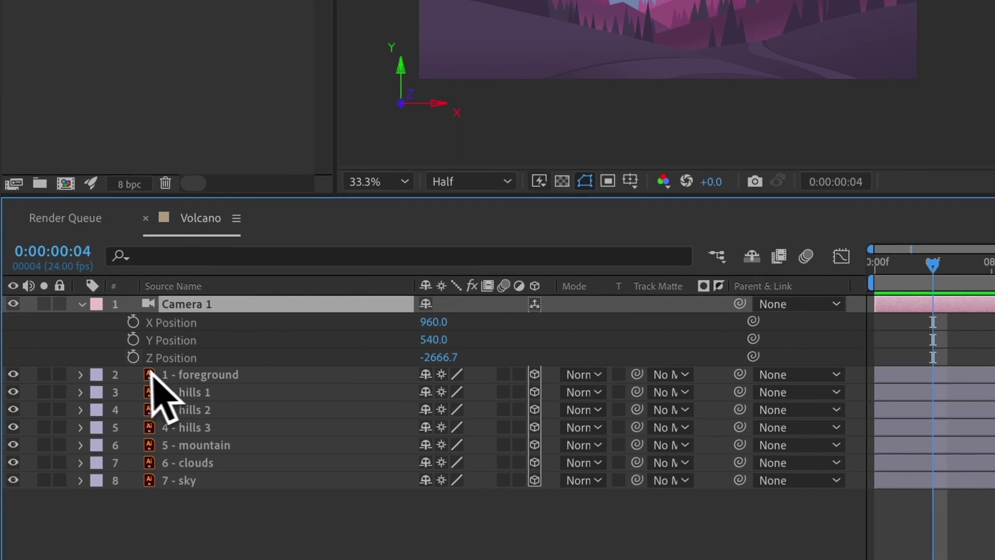
click(141, 358)
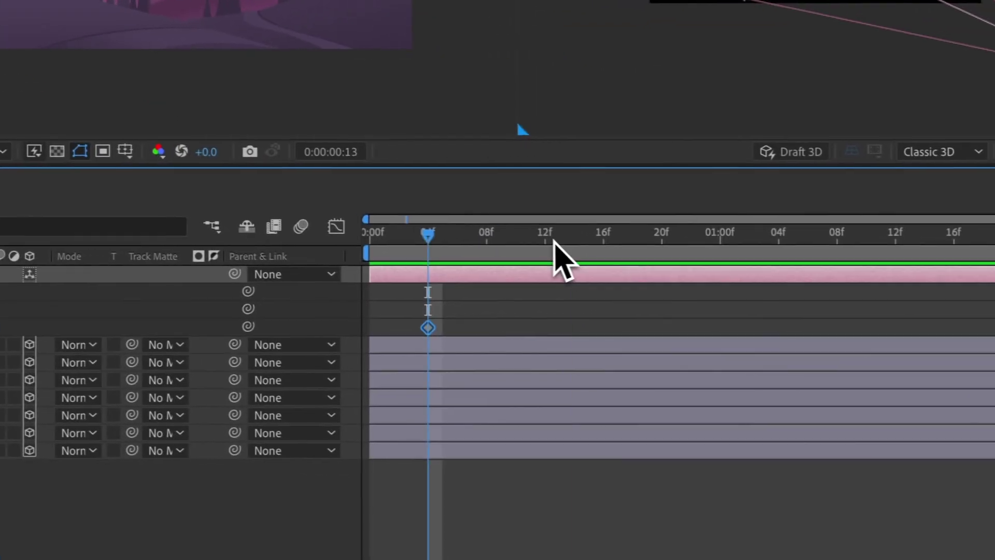
drag(686, 250, 854, 257)
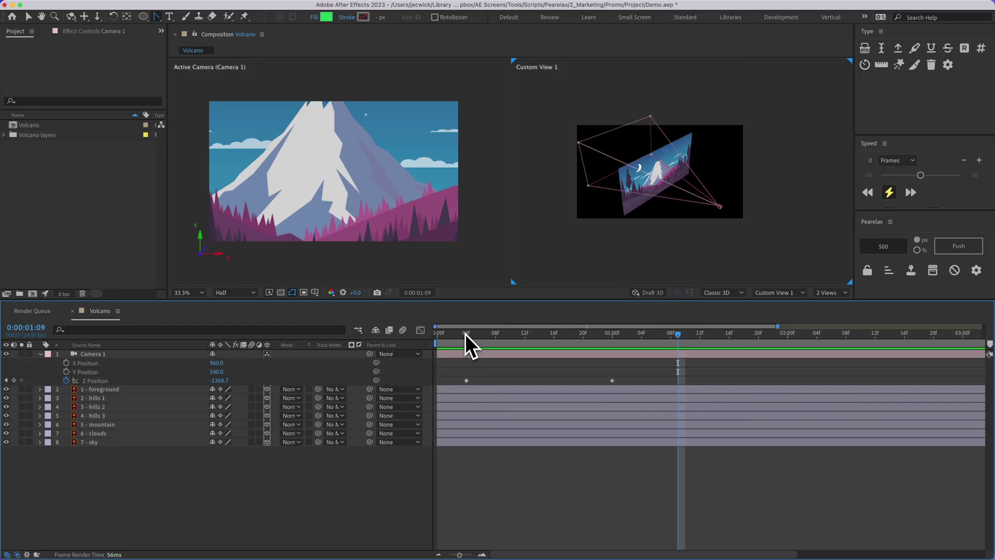
At frame 4, push 7 - sky back to Z Position 1062 and scale it to 141%
click(465, 333)
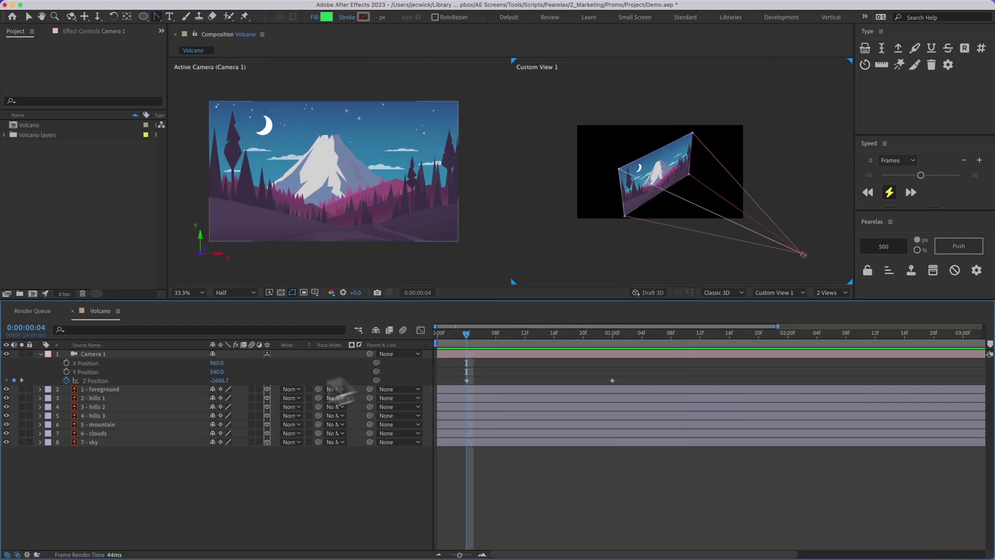
click(89, 443)
key(p)
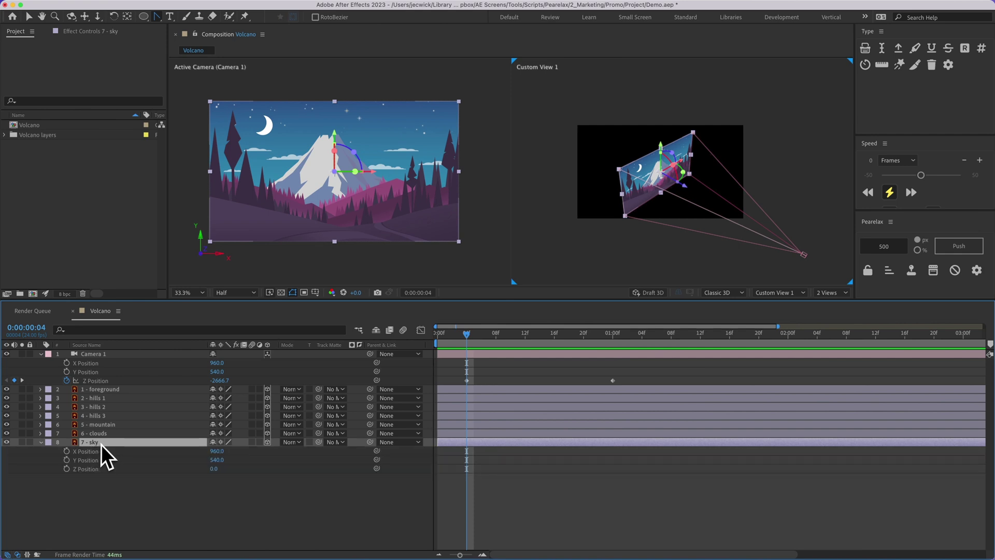
drag(214, 468, 766, 475)
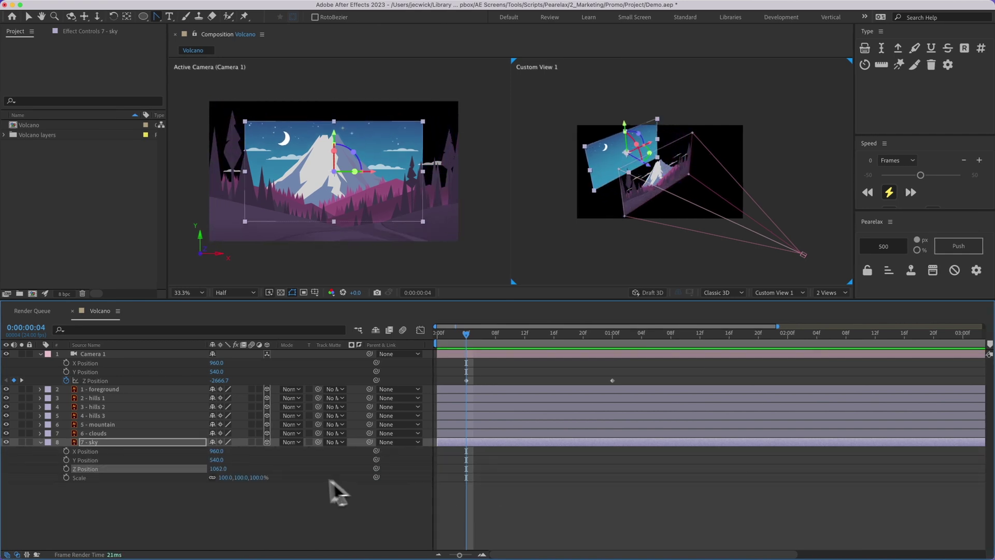
drag(254, 477, 275, 481)
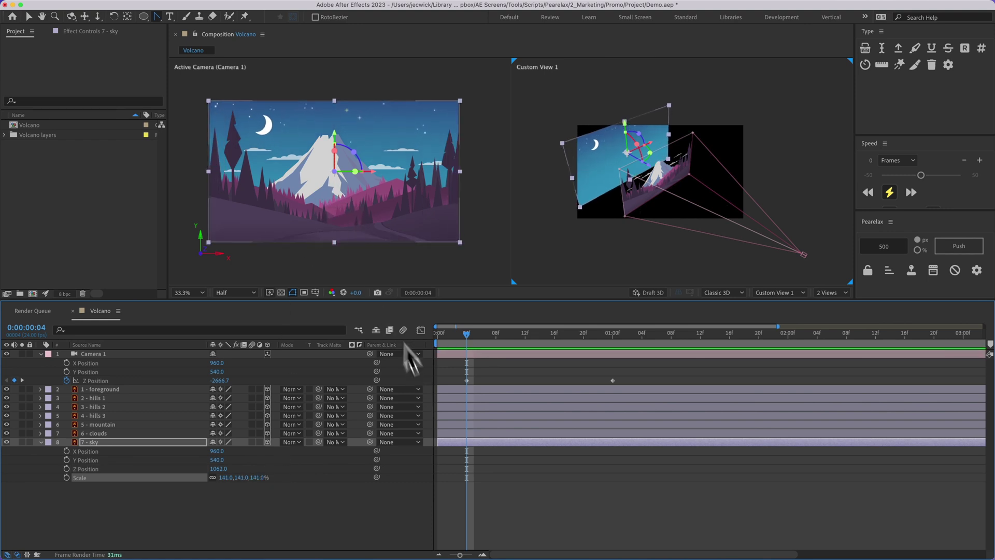
Undo the sky's depth and scale changes, including the 500 Z and 118.8% scale
key(super+z)
key(super+z)
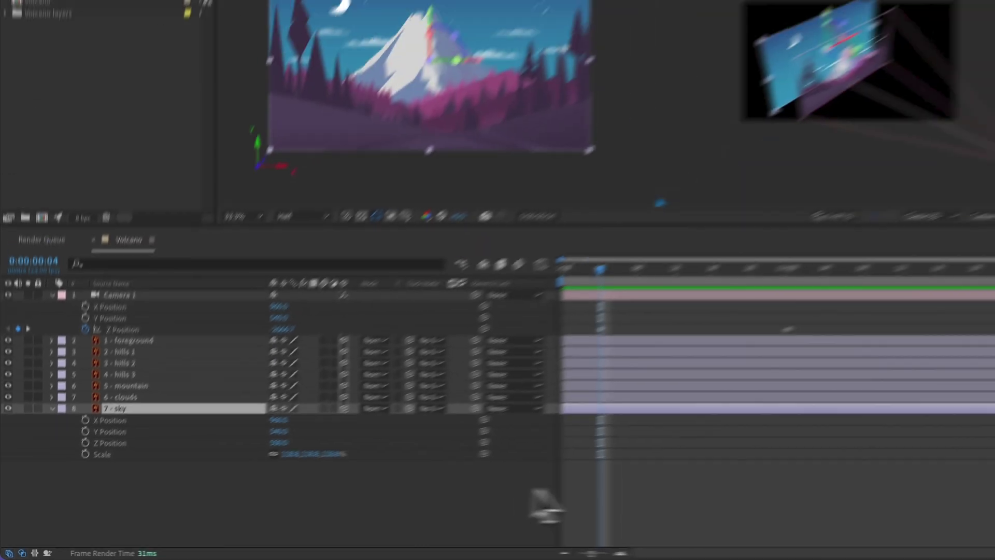
key(ctrl+z)
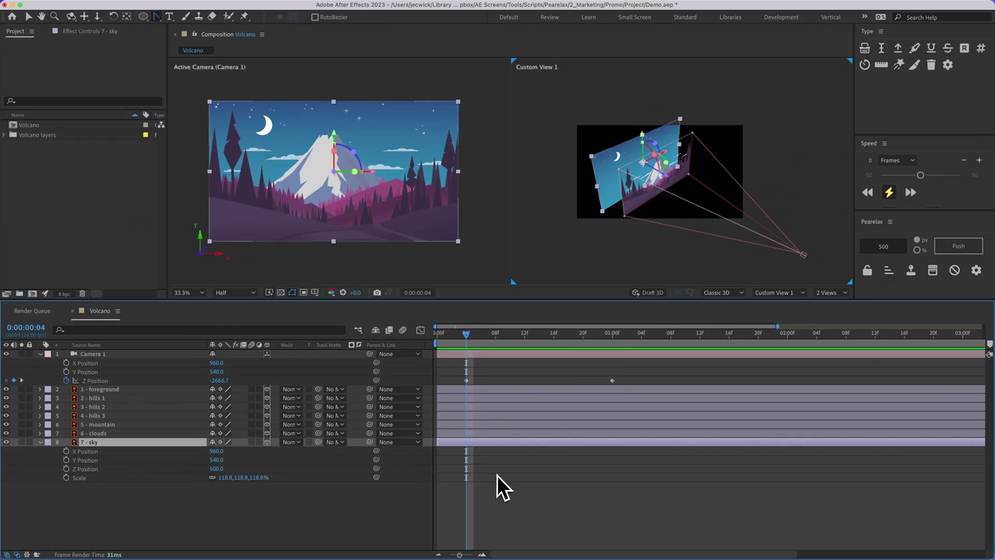
click(498, 481)
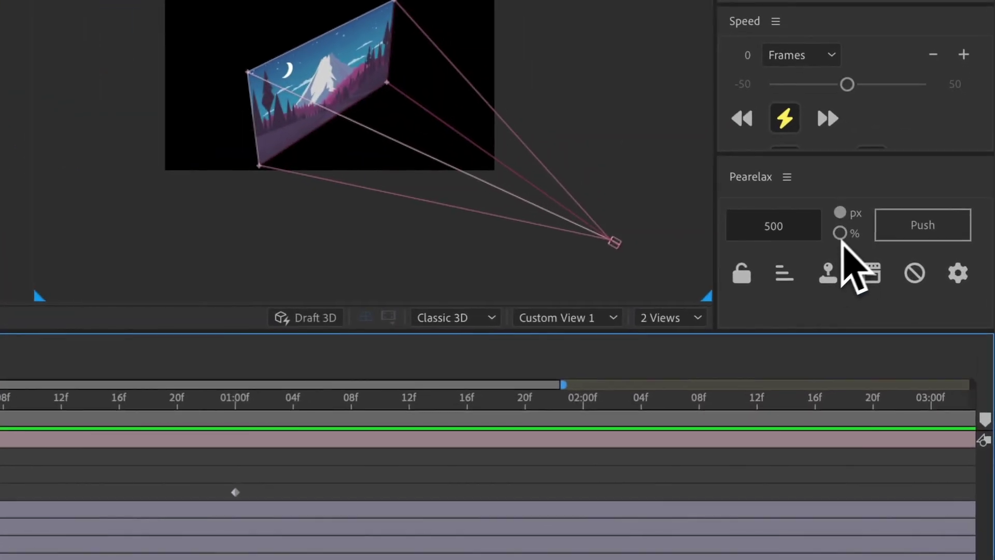
click(225, 547)
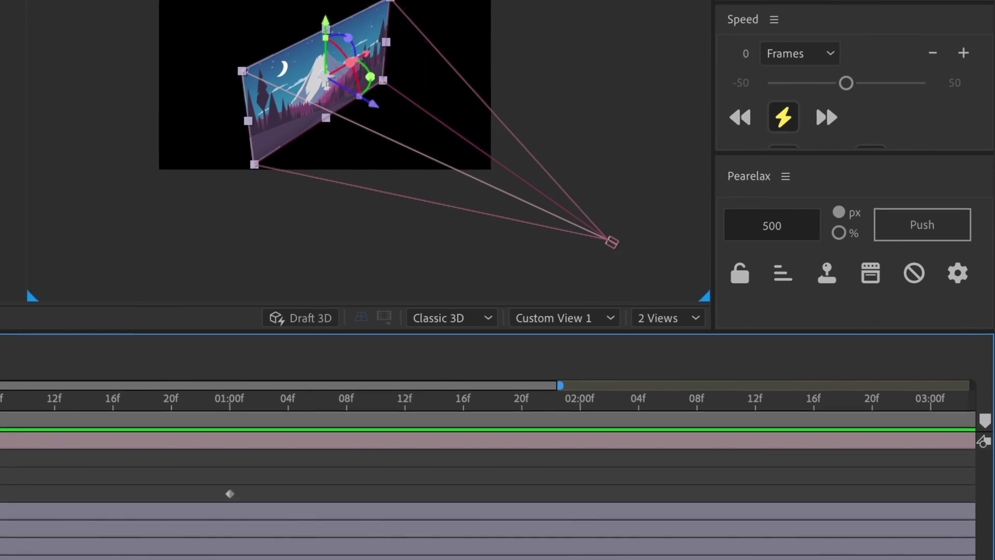
click(839, 233)
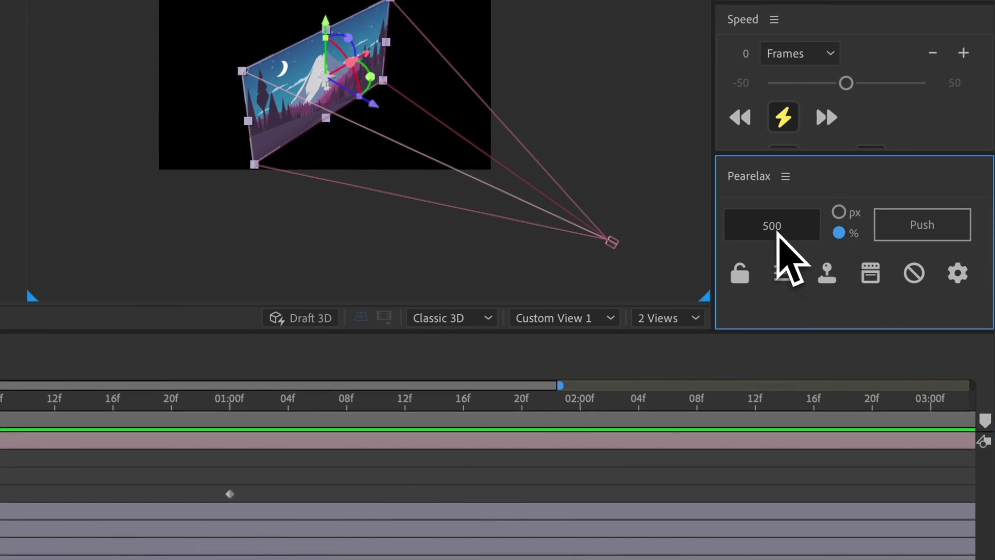
click(914, 220)
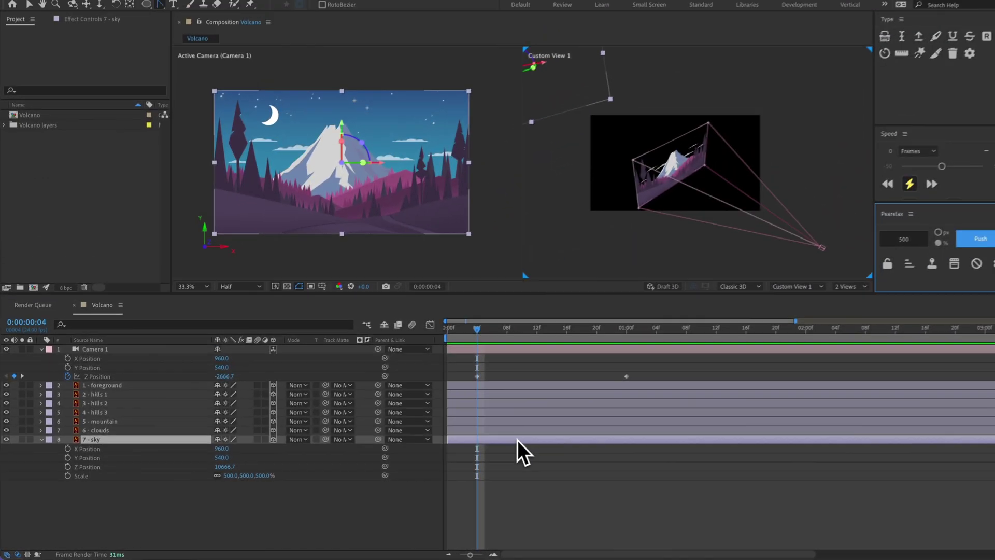
click(521, 451)
click(517, 443)
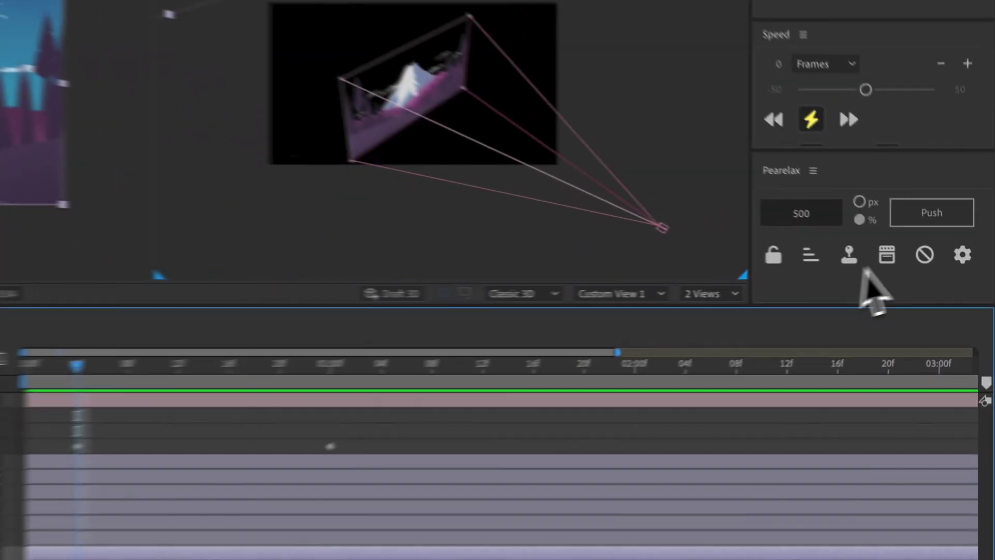
click(954, 268)
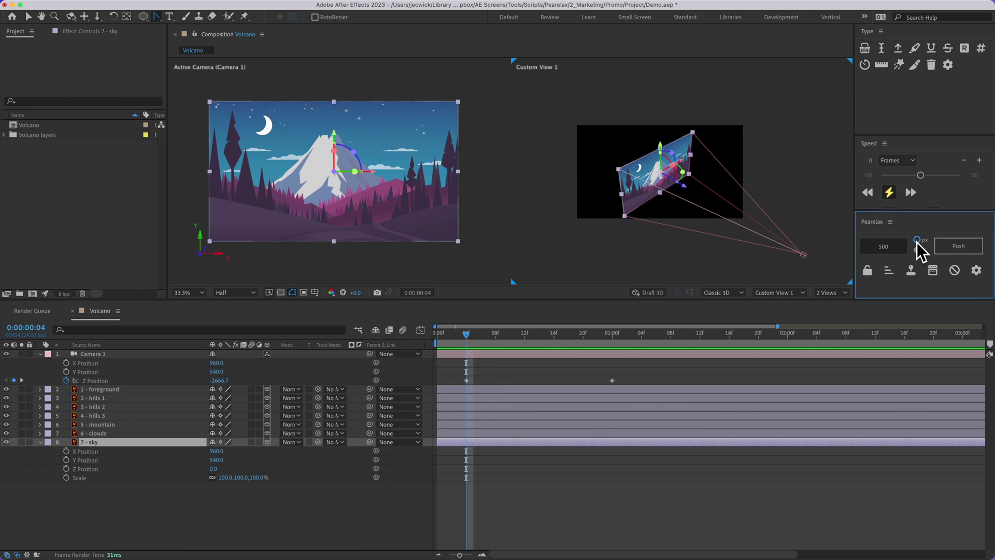
Select layers hills 1 through sky, apply Pearelax's sequential depth distribution, then deselect
click(113, 398)
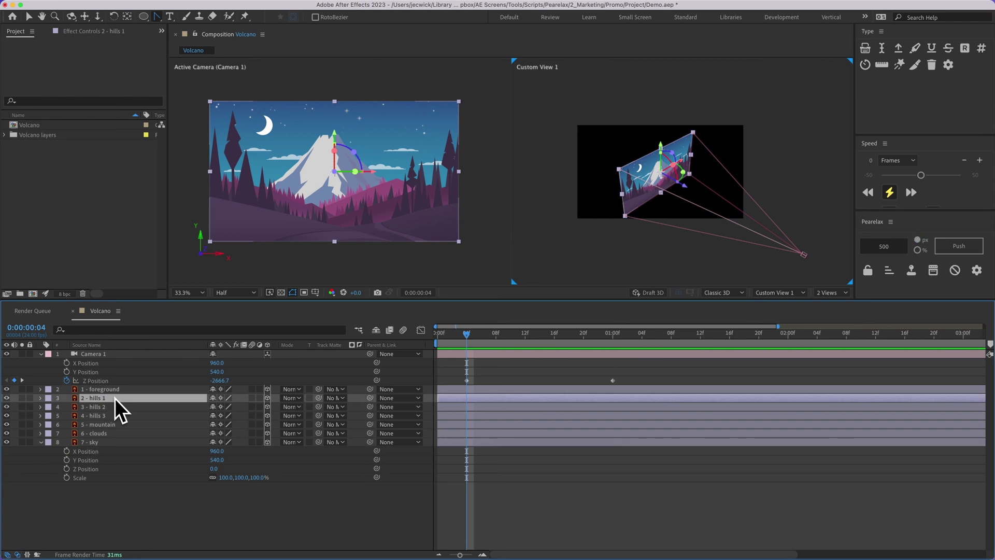
shift+click(115, 442)
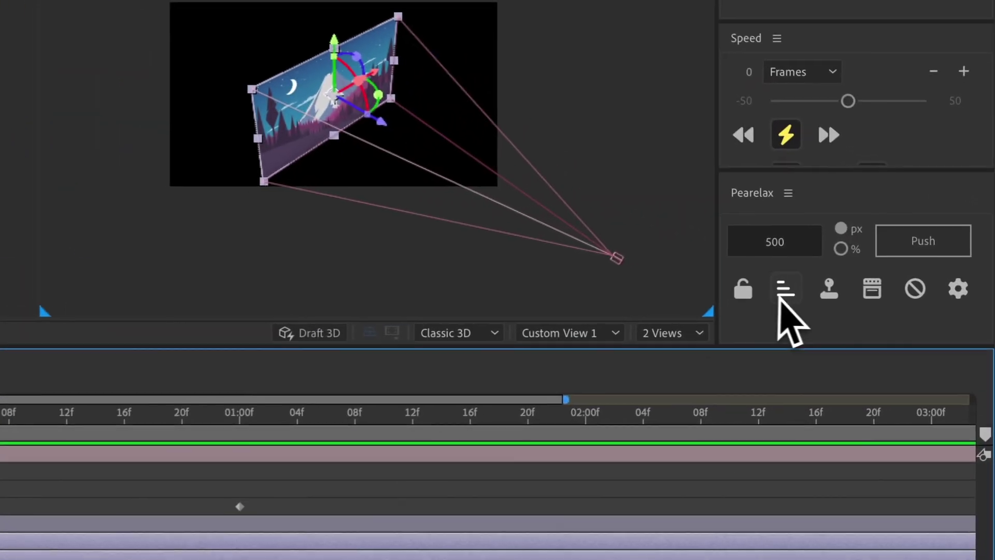
click(889, 270)
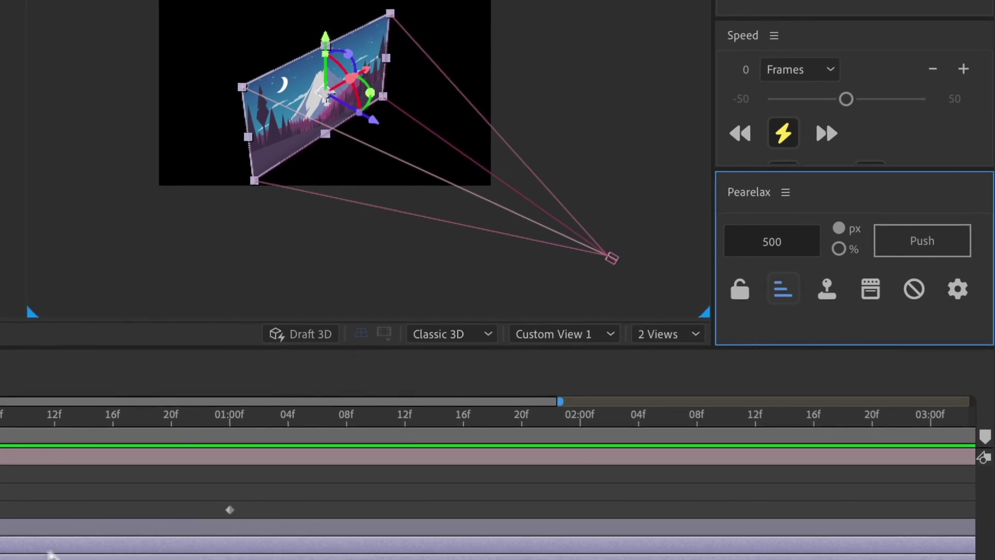
click(914, 239)
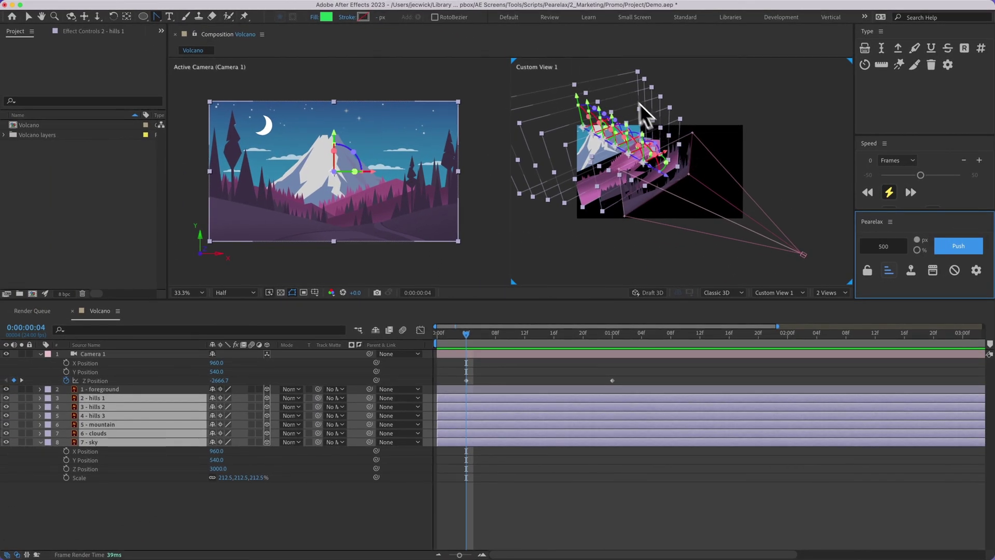
click(603, 280)
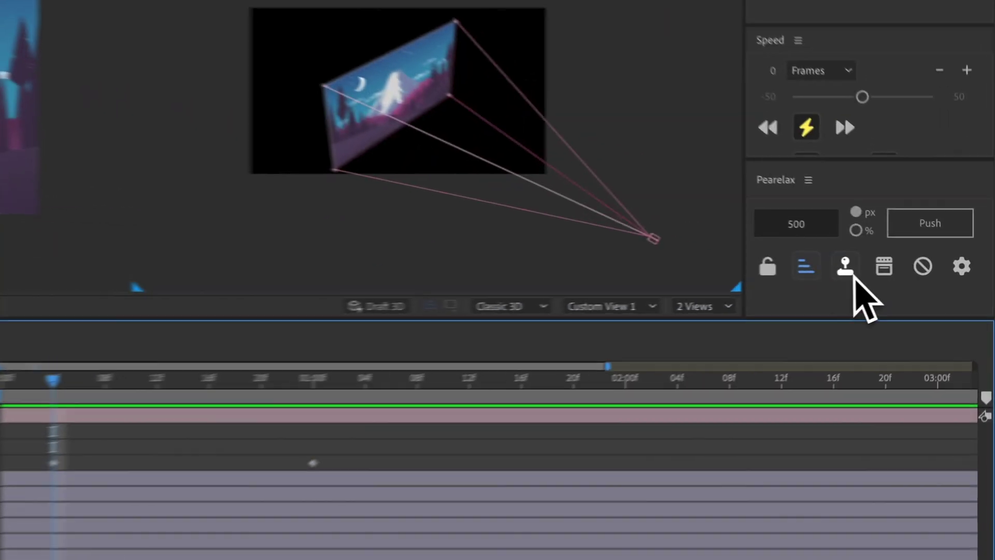
Enable Pearelax parent-to-null and push layers 2 - hills 1 through 7 - sky in depth
click(920, 271)
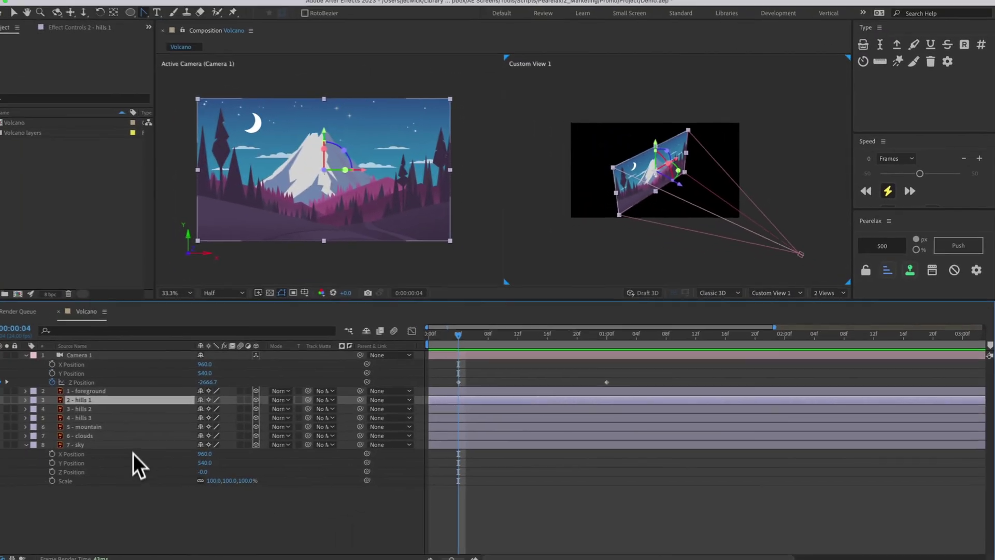
shift+click(182, 441)
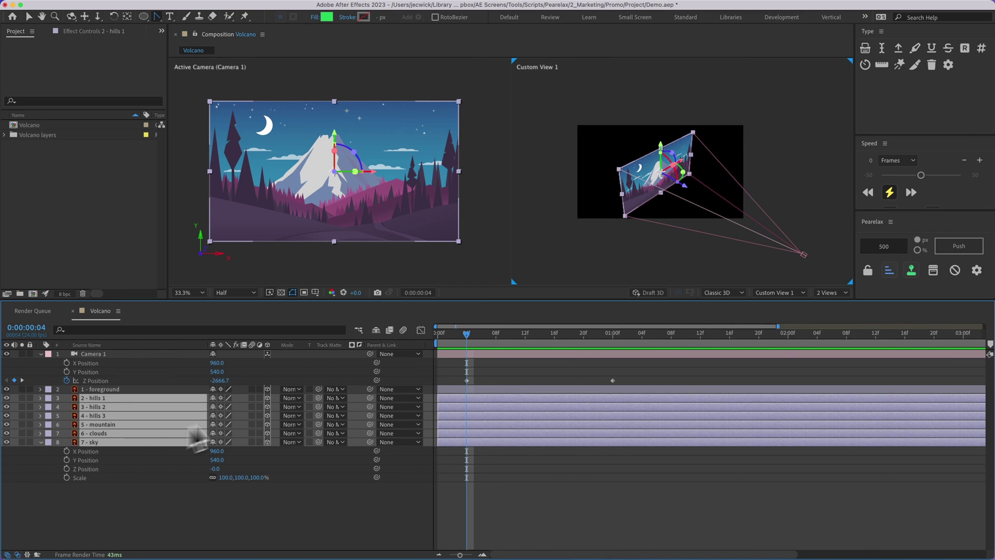
click(947, 246)
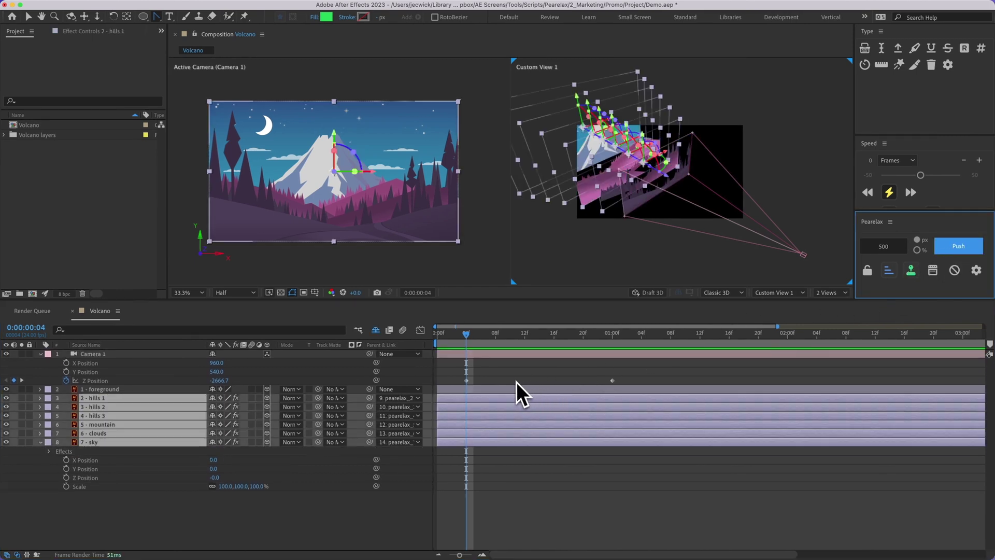
click(543, 372)
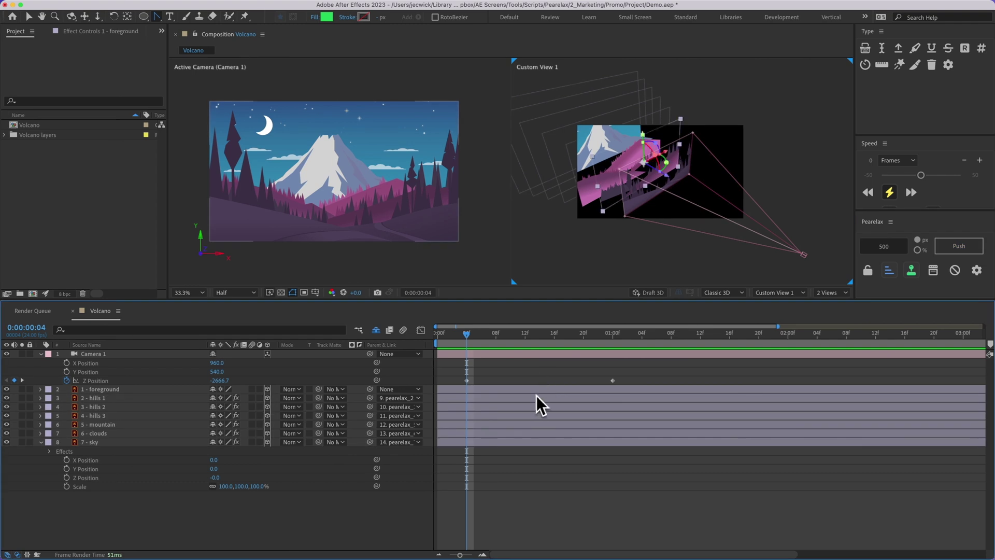
Fine-tune the 2 - hills 1 Pearelax Z Position slider to 642 in Effect Controls
click(522, 397)
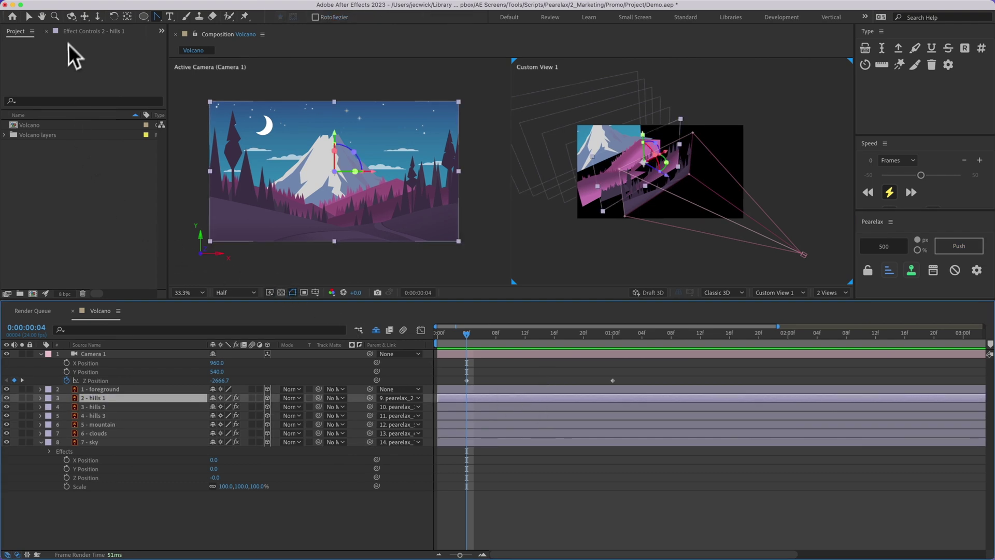
click(64, 31)
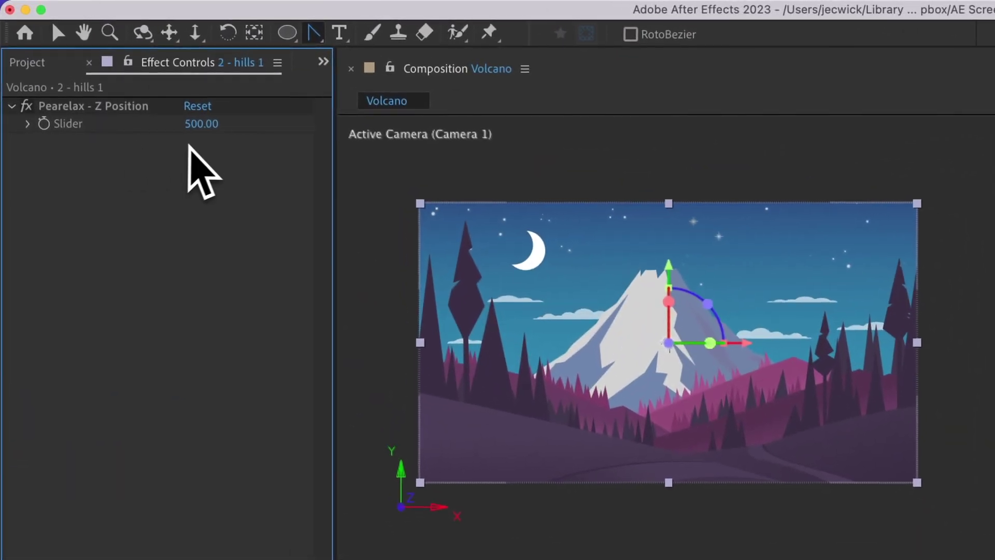
drag(201, 124, 529, 161)
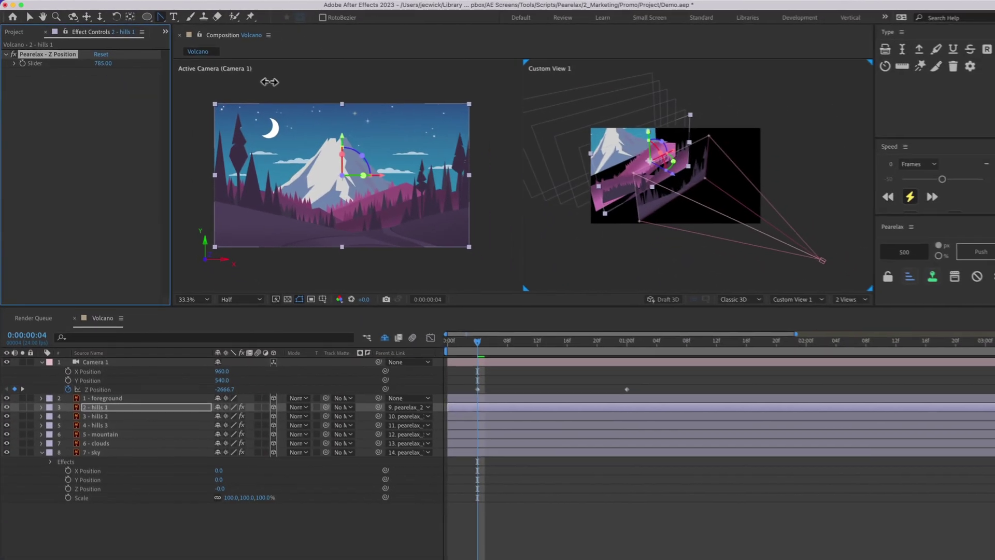
drag(269, 82, 148, 74)
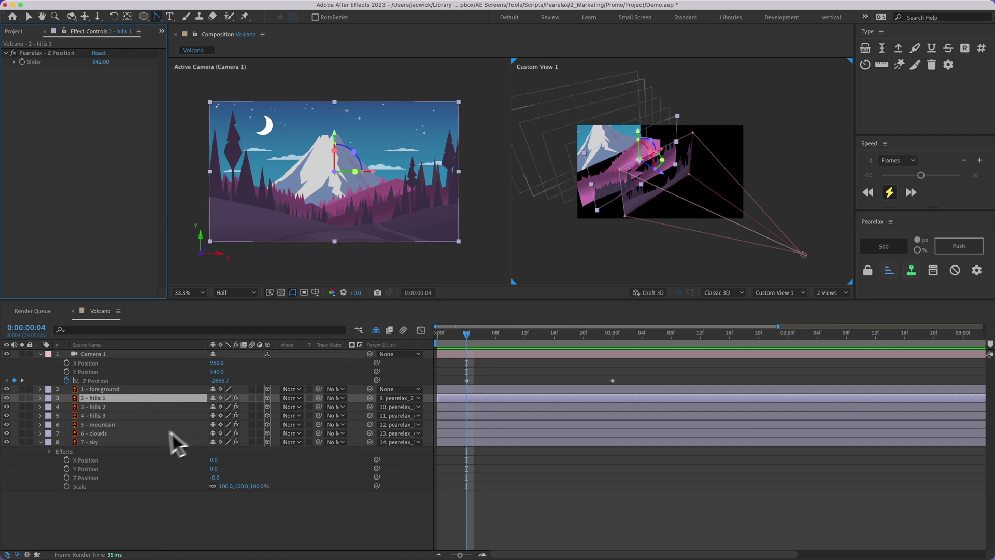
shift+click(138, 442)
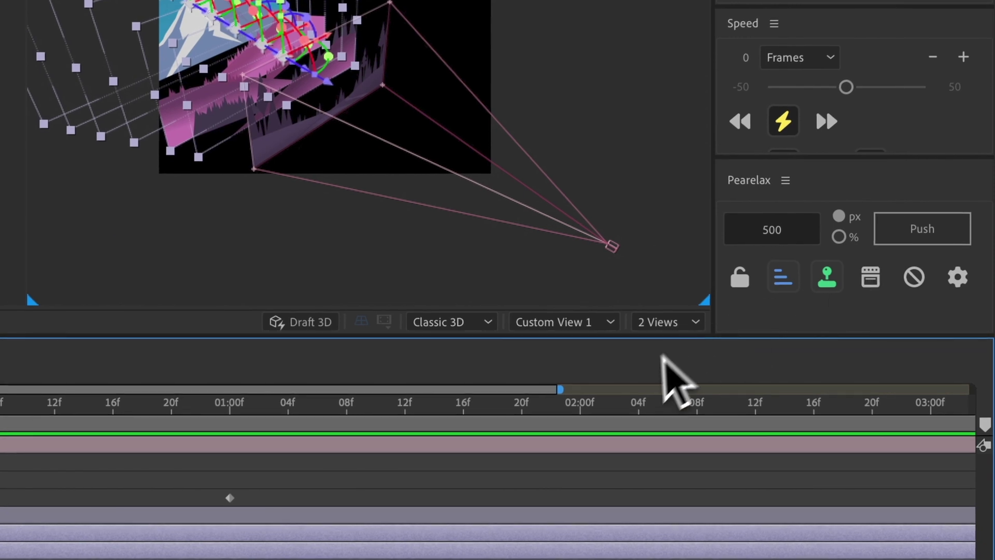
Remove the per-layer Pearelax depth controls, deselect all layers, and step back one frame
click(874, 285)
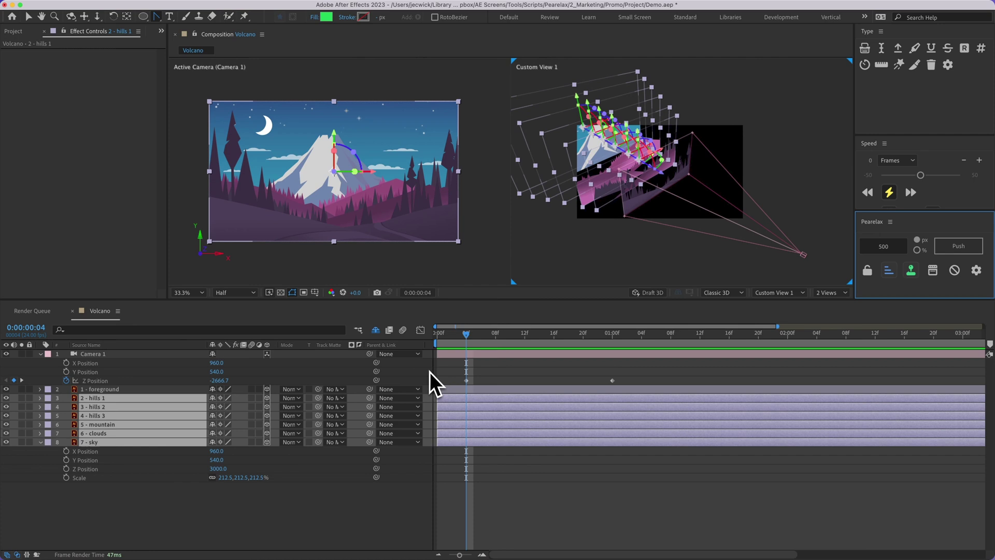
click(500, 376)
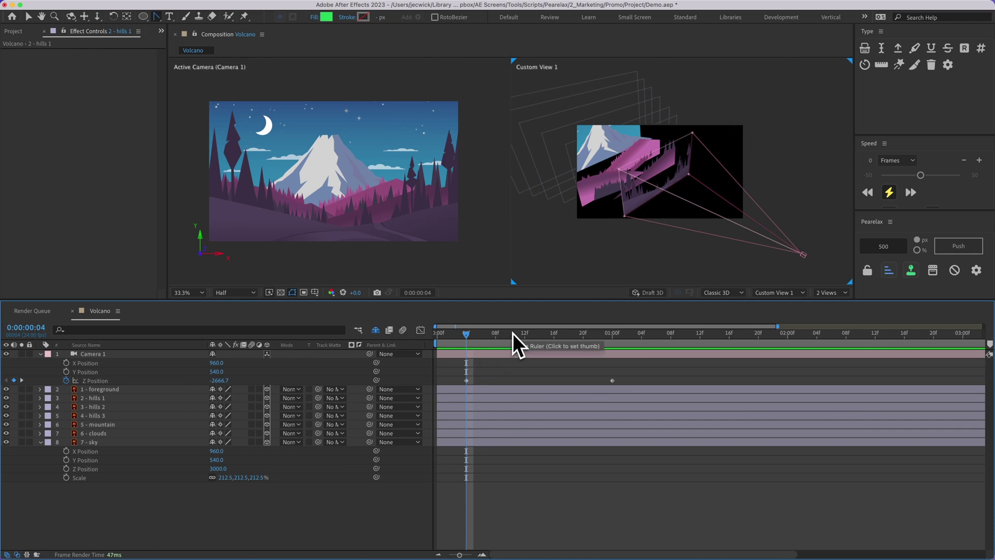
key(Page_Up)
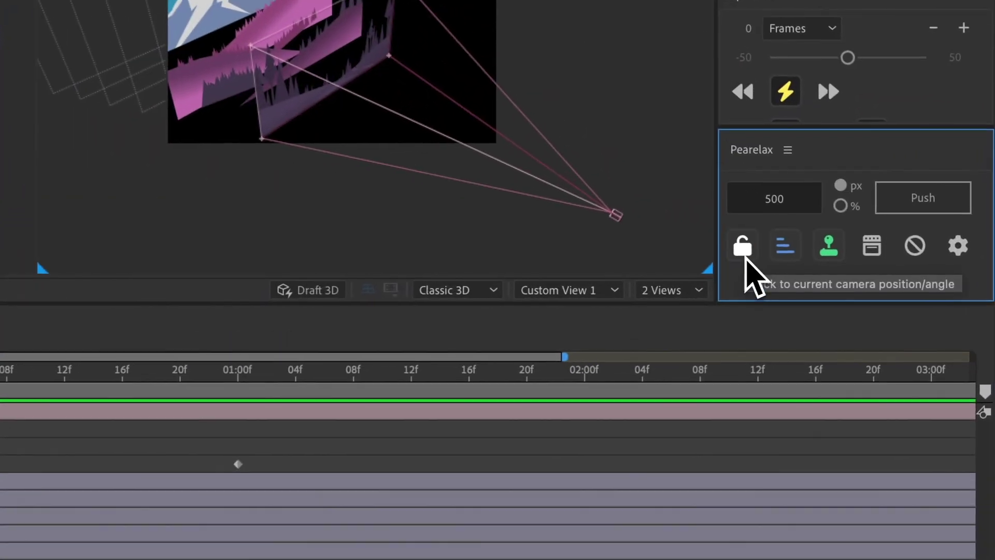
Lock Pearelax, preview the push-in to one second, then select and unlock 5 - mountain
click(868, 277)
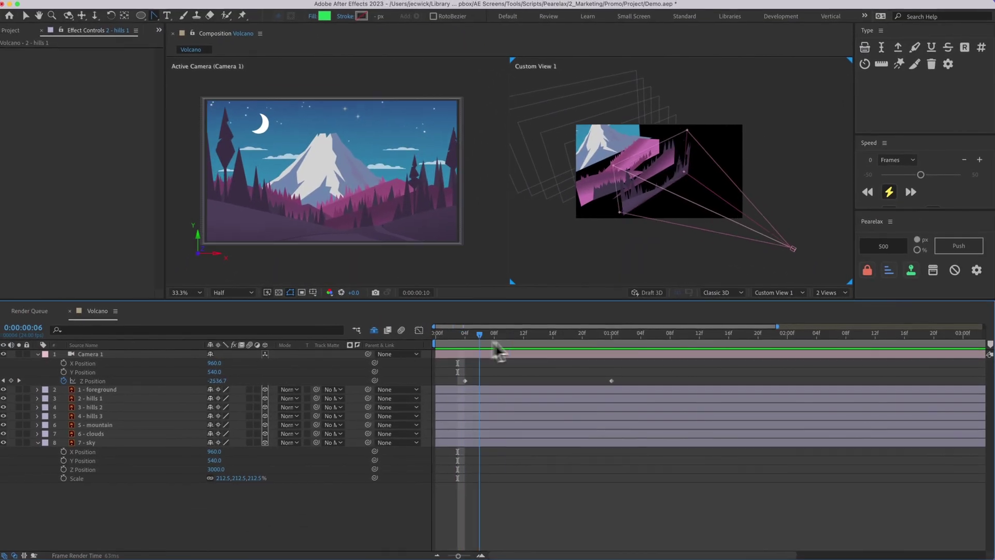
drag(495, 346, 609, 348)
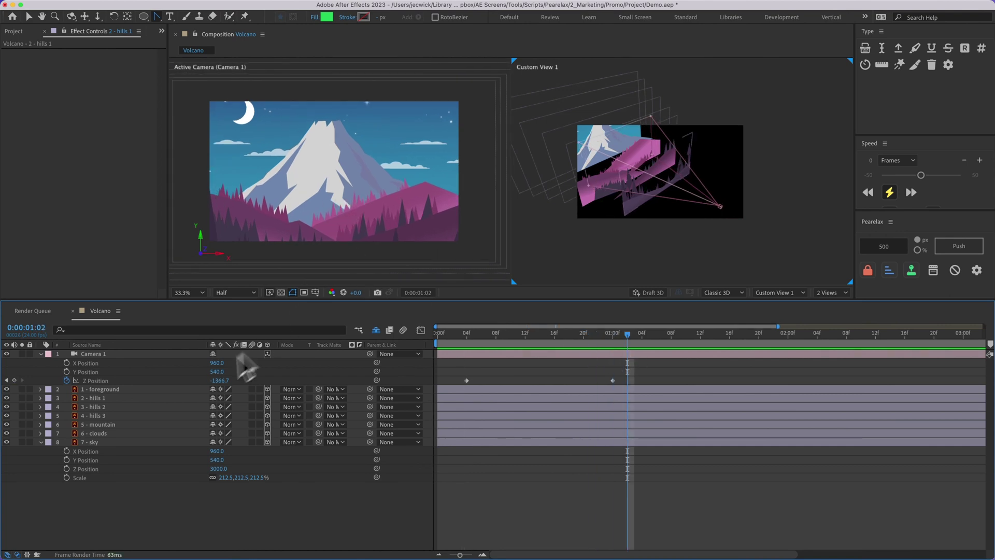
click(139, 424)
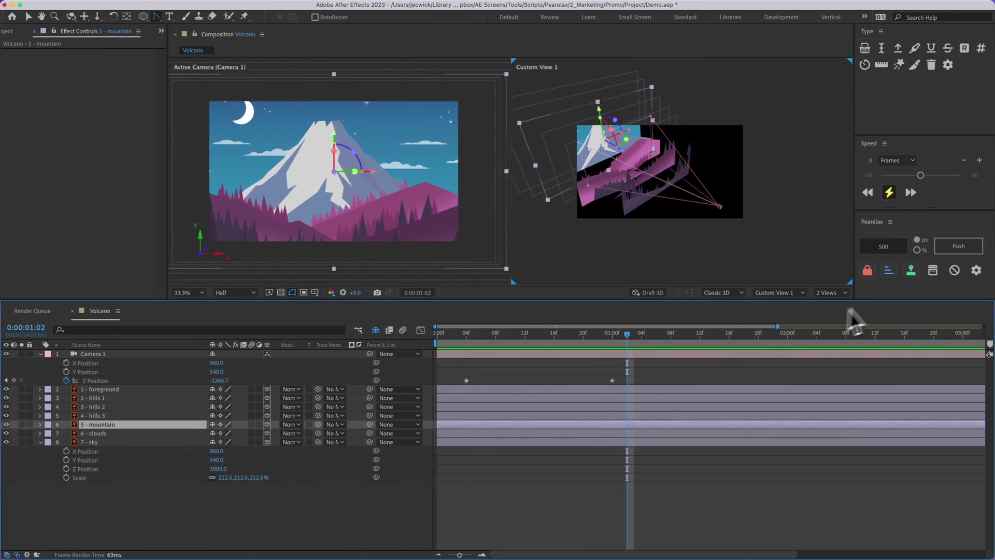
click(868, 274)
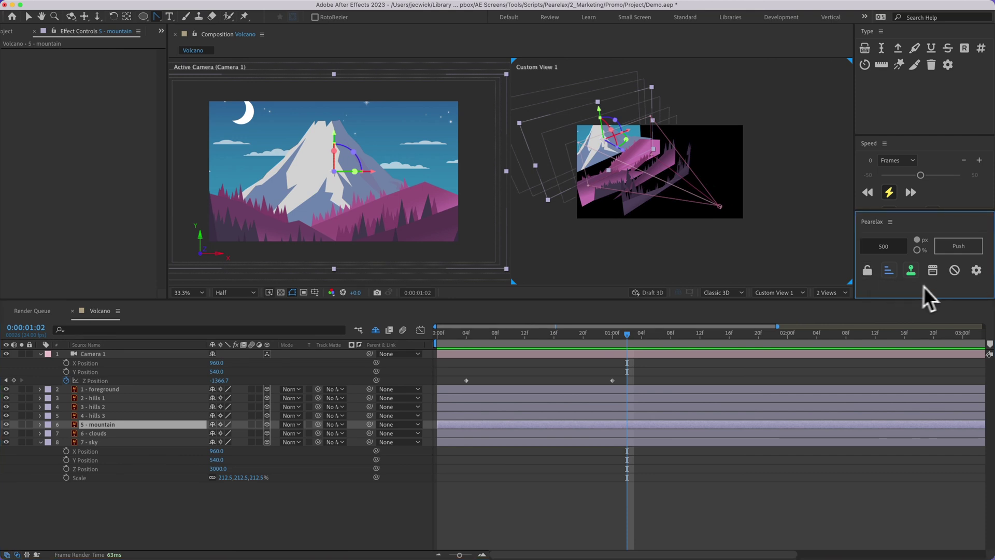
Give 5 - mountain its own depth-control null at Z 500, then return to frame 3
click(953, 251)
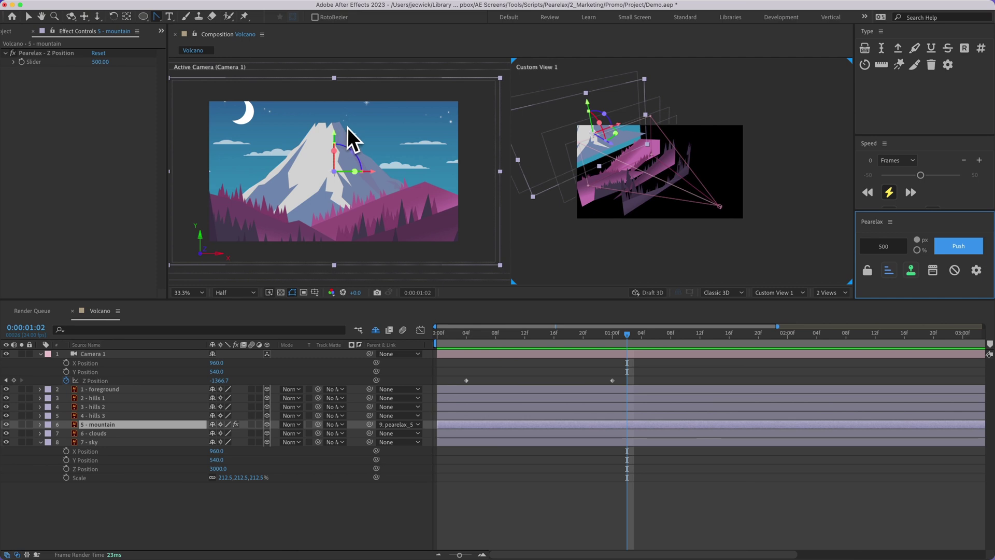
click(958, 246)
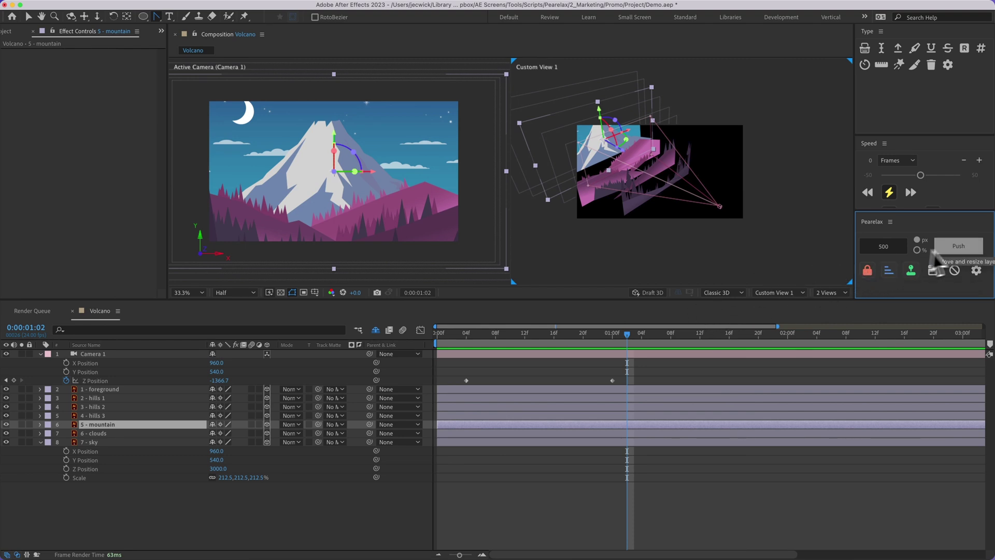
click(967, 247)
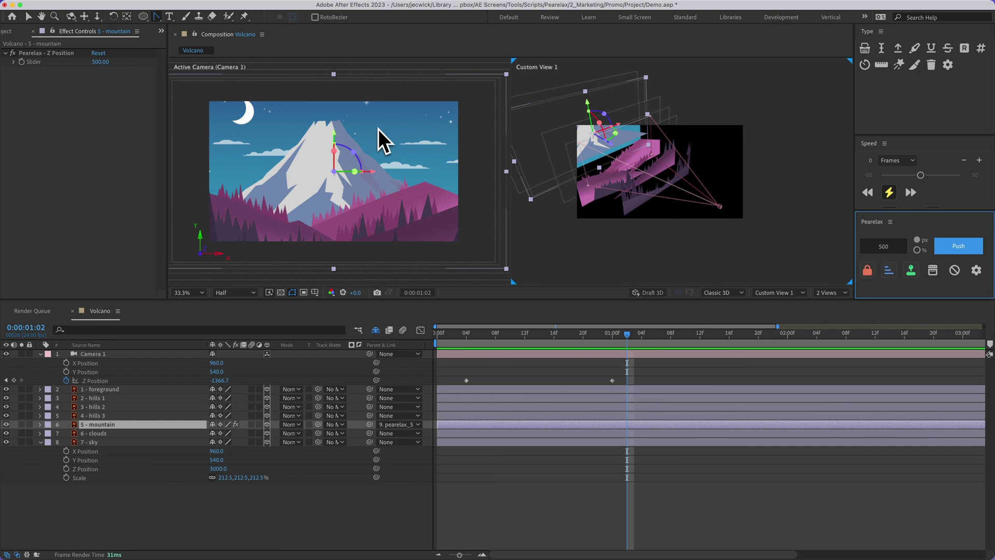
click(629, 364)
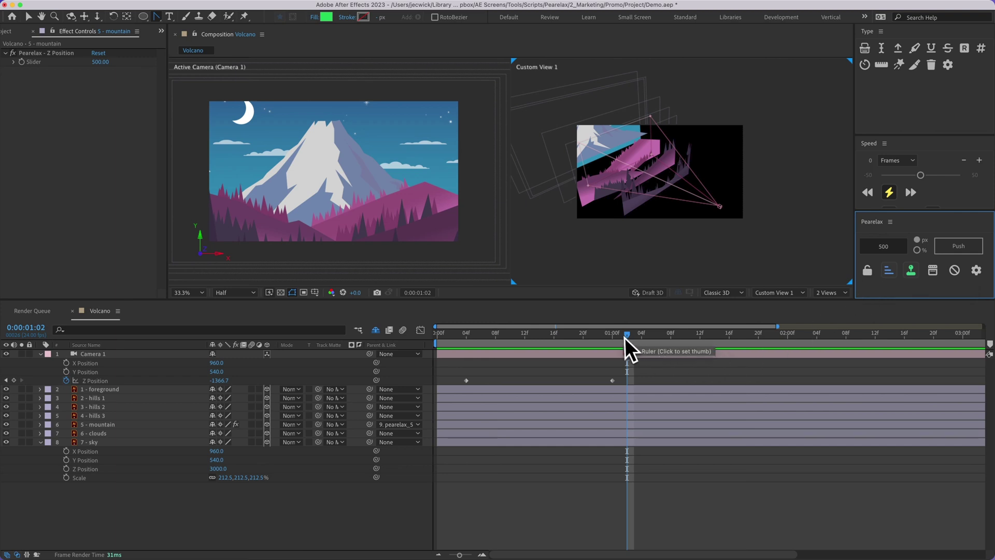
drag(623, 337, 459, 347)
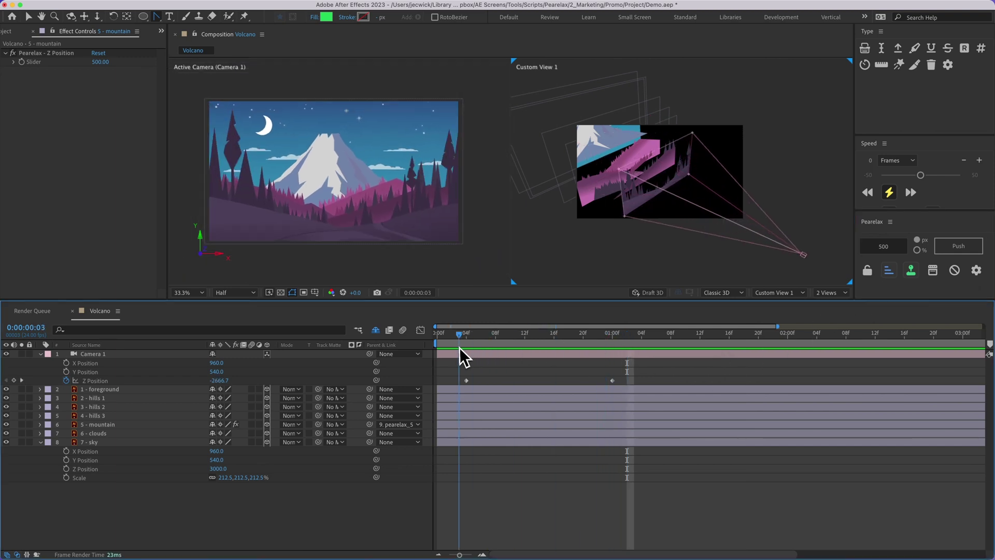